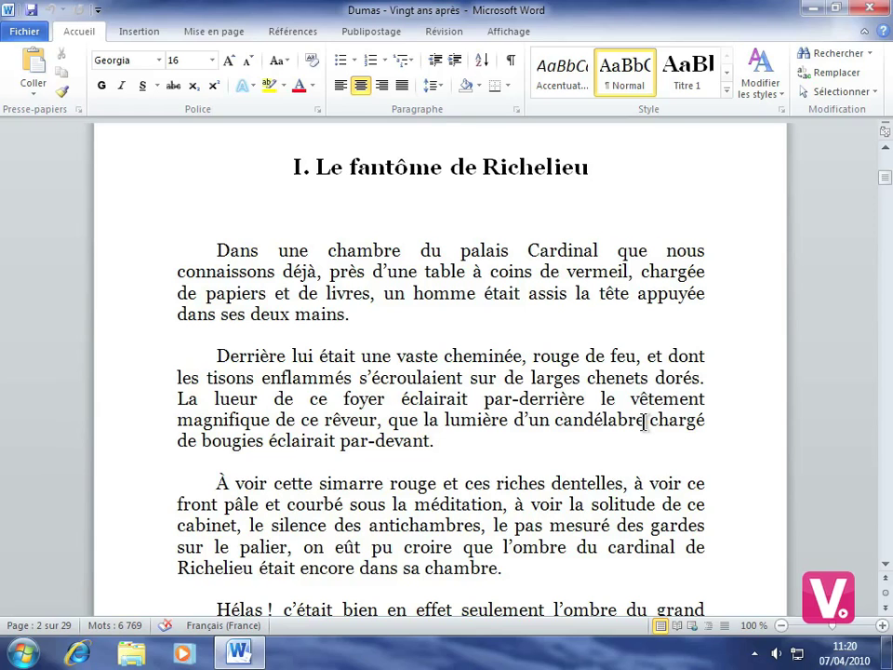
Insert a footnote after "candélabre" in the second paragraph of chapter I, with the note text "Chandelier"
{"action": "left_click", "coordinate": [645, 422]}
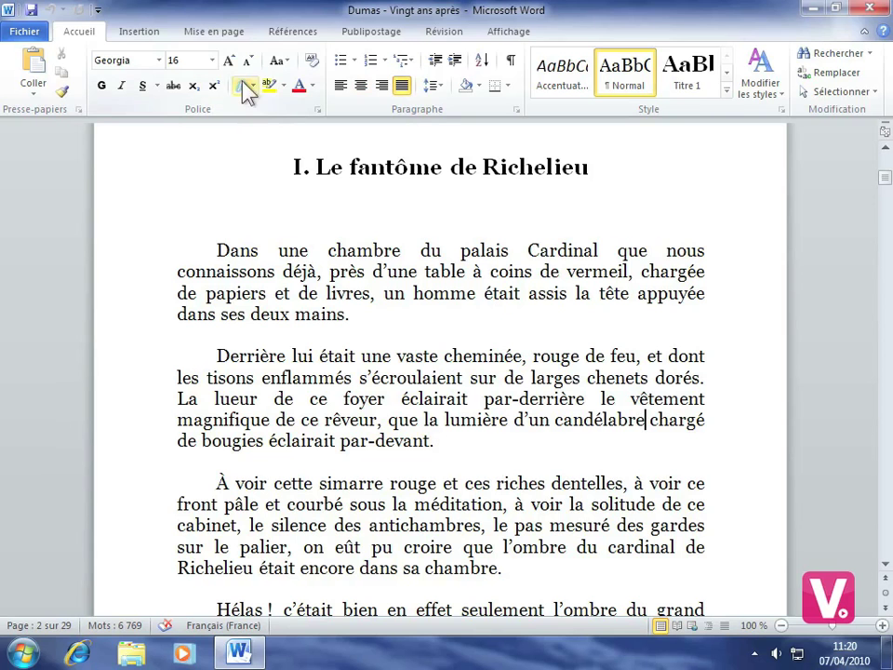
{"action": "left_click", "coordinate": [288, 33]}
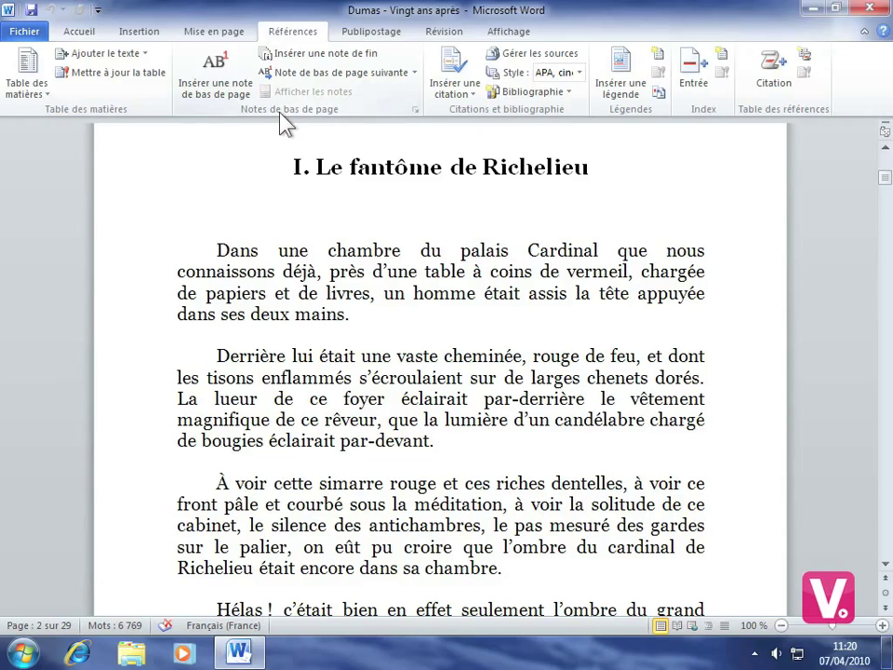
{"action": "left_click", "coordinate": [221, 67]}
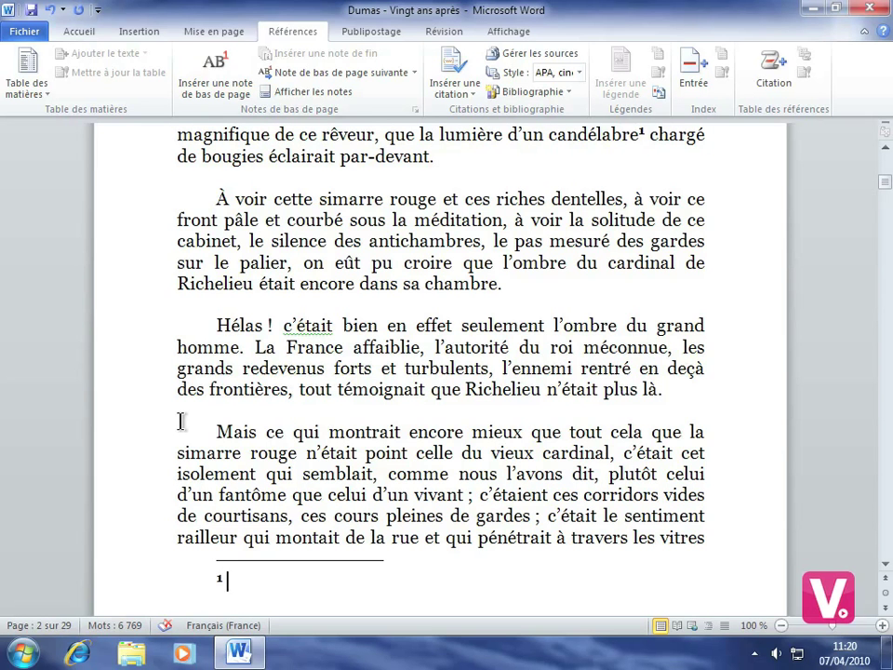
{"action": "type", "text": "Cahn"}
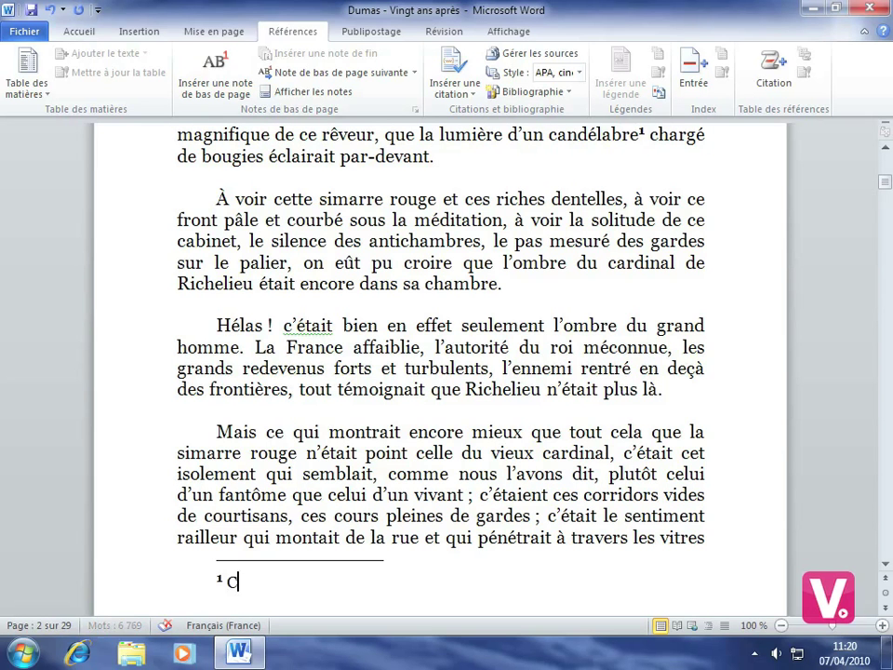
{"action": "key", "text": "BackSpace"}
{"action": "key", "text": "BackSpace"}
{"action": "key", "text": "BackSpace"}
{"action": "type", "text": "handelier"}
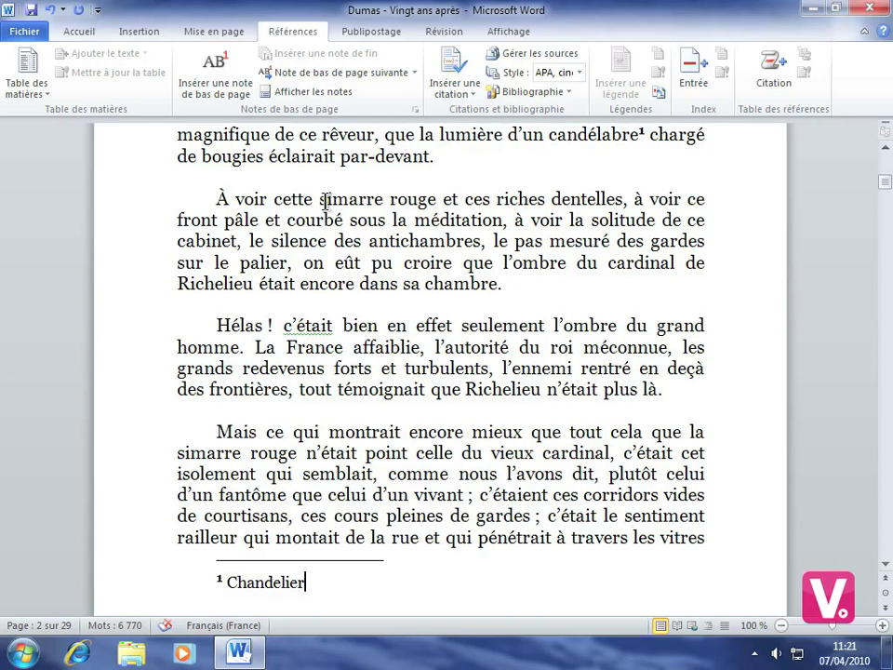
Insert a footnote after "simarre" in the paragraph starting "À voir cette simarre", with the note text "Soutane"
{"action": "left_click", "coordinate": [382, 199]}
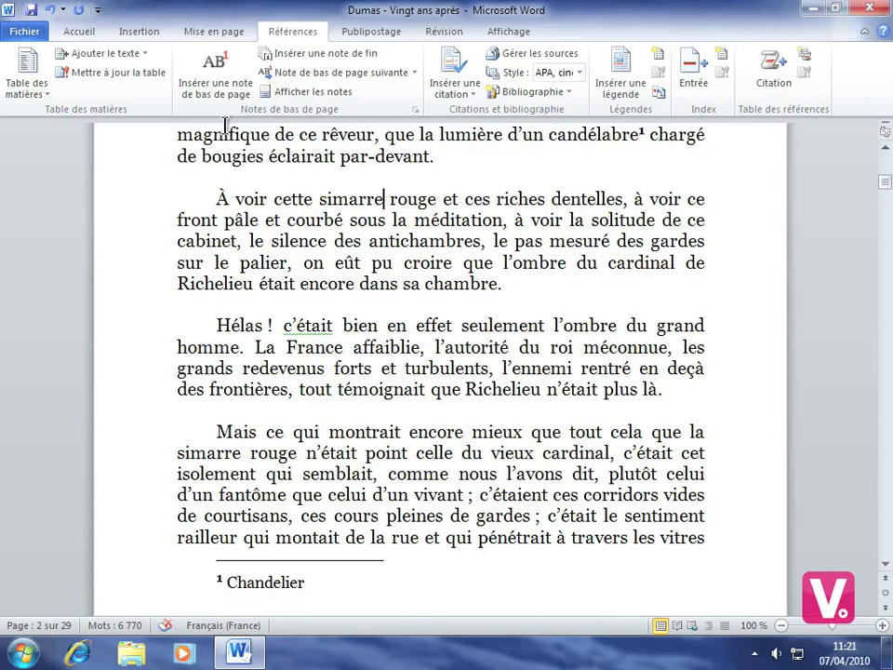
{"action": "left_click", "coordinate": [227, 78]}
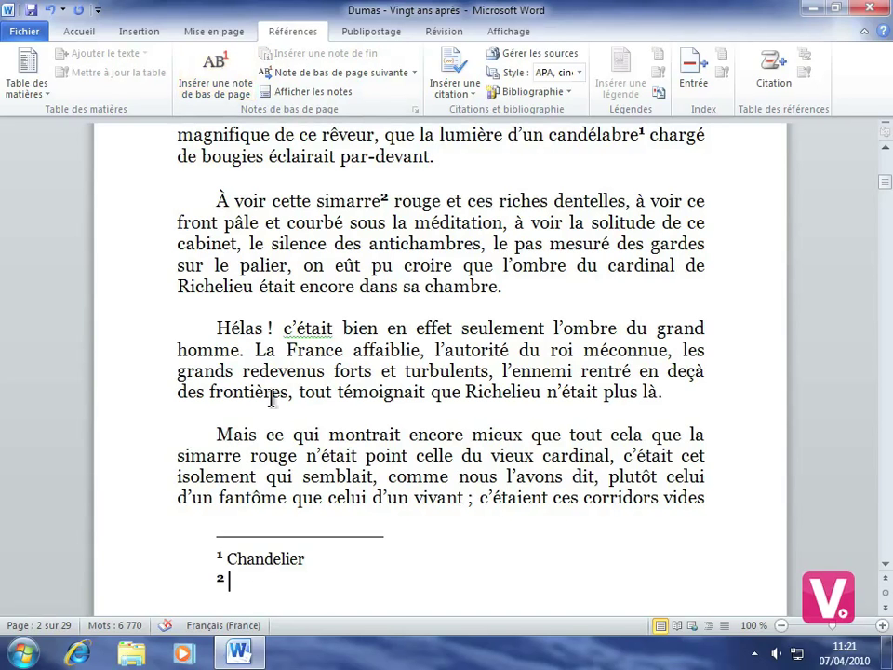
{"action": "type", "text": "Soutane"}
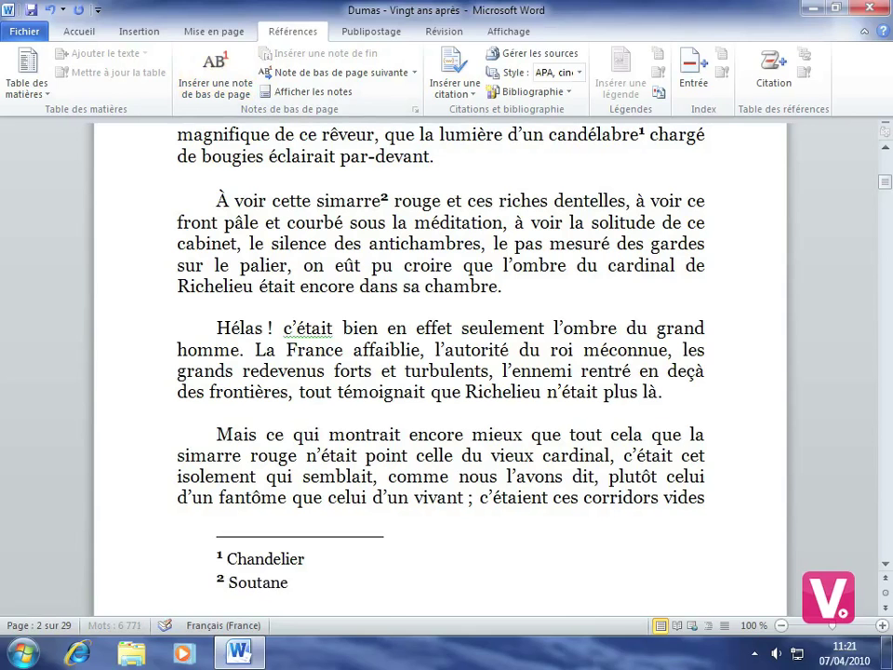
{"action": "left_click", "coordinate": [409, 358]}
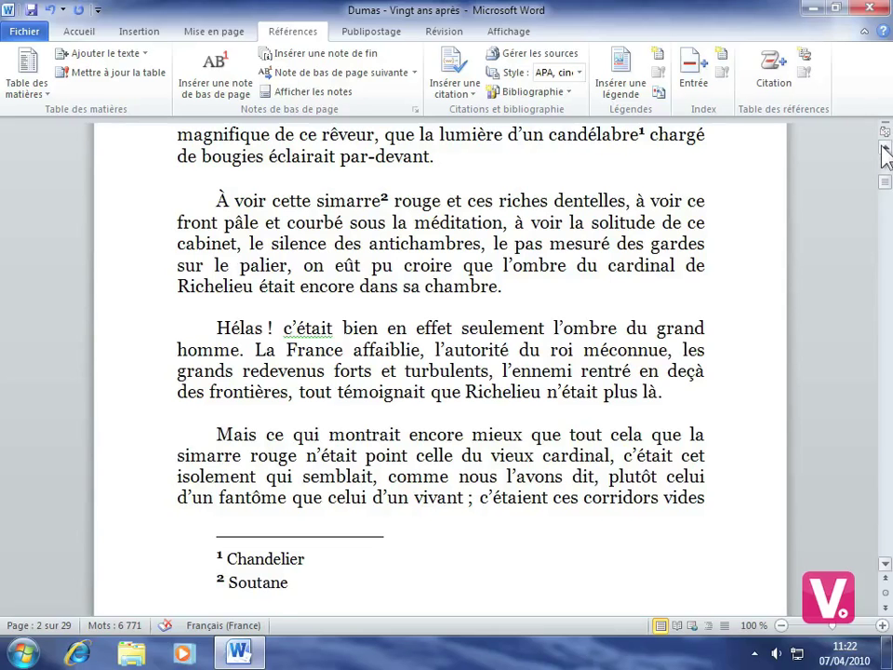
Move the paragraph starting "Derrière lui était une vaste cheminée" below the "À voir cette simarre" paragraph and check the footnote order
{"action": "scroll", "coordinate": [884, 154], "scroll_direction": "up", "scroll_amount": 3}
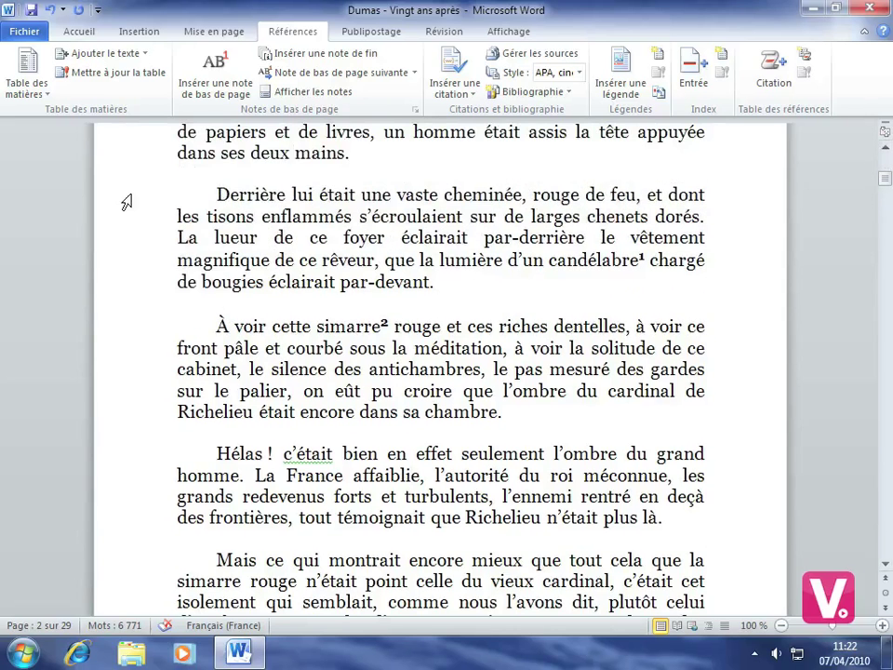
{"action": "left_click_drag", "start_coordinate": [127, 202], "coordinate": [116, 279]}
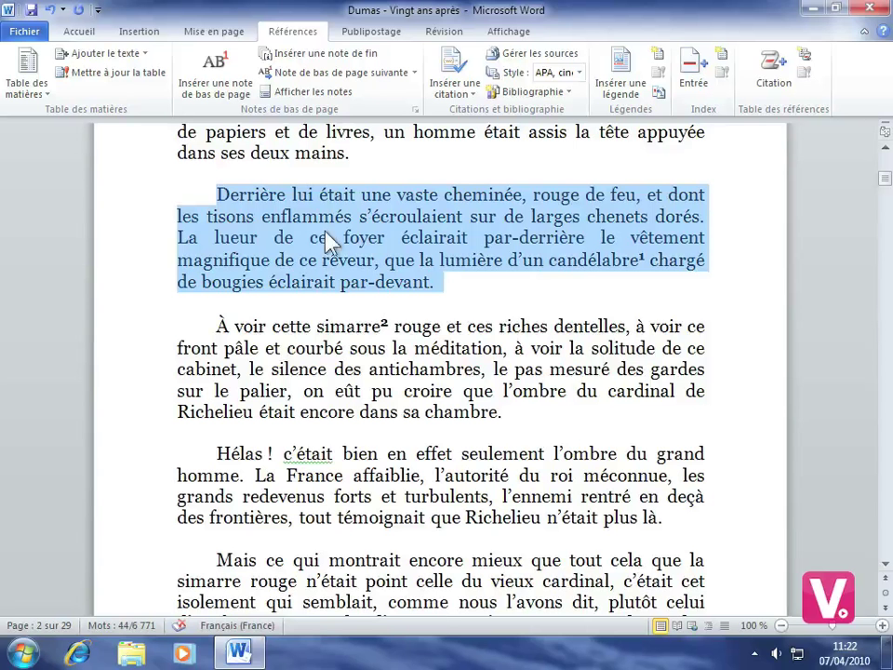
{"action": "left_click_drag", "start_coordinate": [333, 242], "coordinate": [244, 446]}
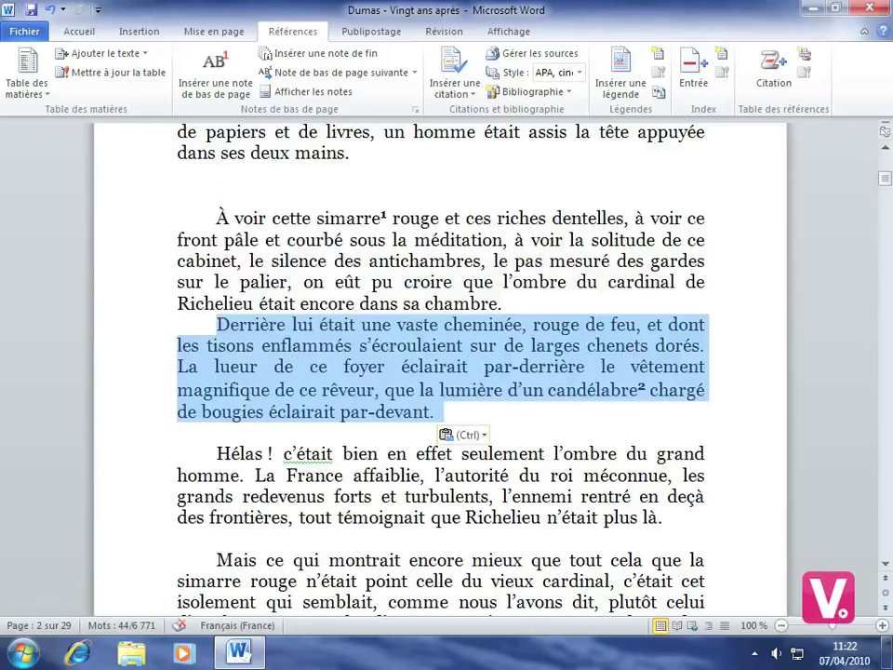
{"action": "left_click", "coordinate": [484, 416]}
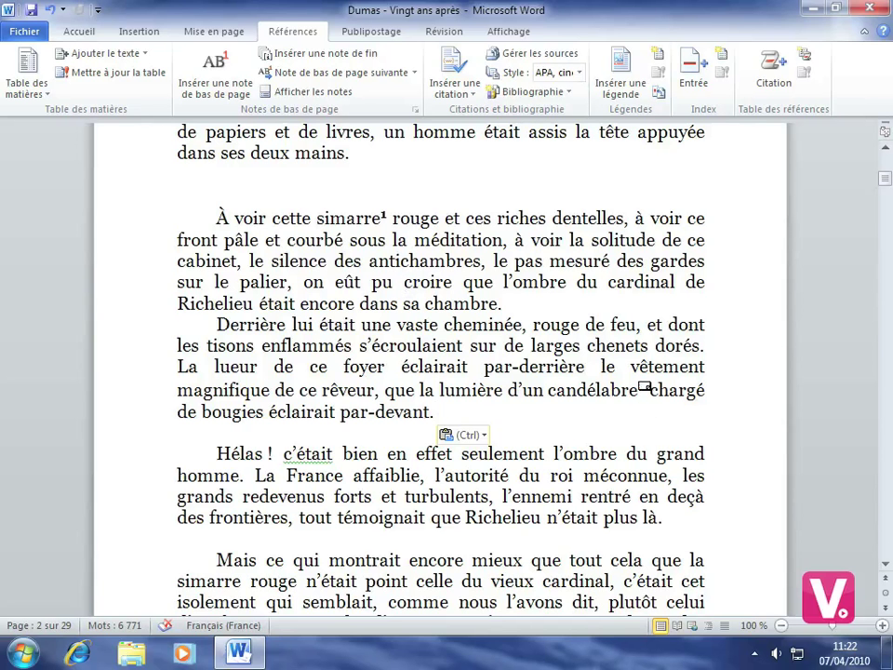
{"action": "scroll", "coordinate": [448, 367], "scroll_direction": "down", "scroll_amount": 3}
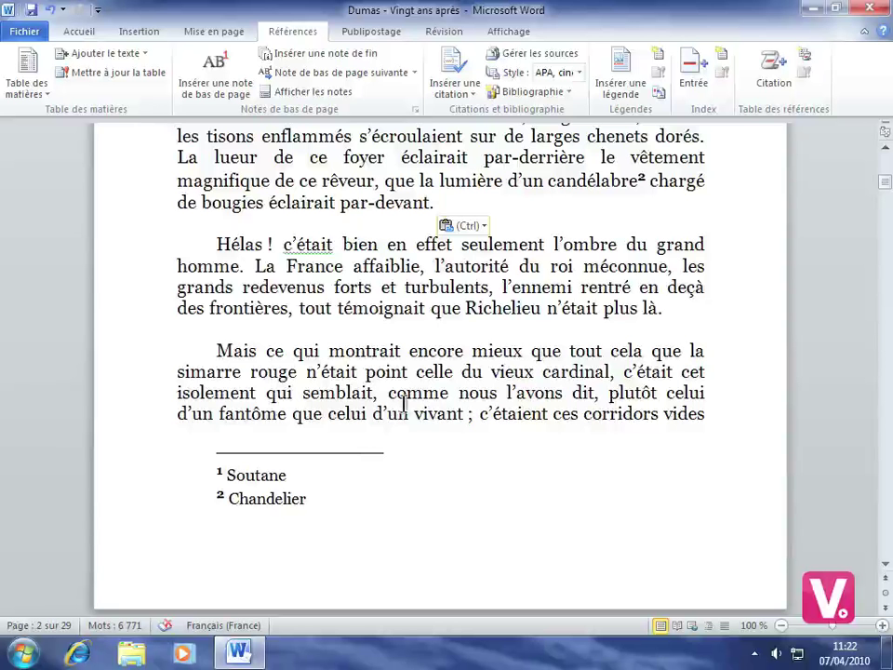
Insert an endnote after "Mazarin" in the sentence "Ce fantôme de Richelieu, c'était Mazarin" on page 3, giving his date of birth
{"action": "scroll", "coordinate": [438, 402], "scroll_direction": "down", "scroll_amount": 8}
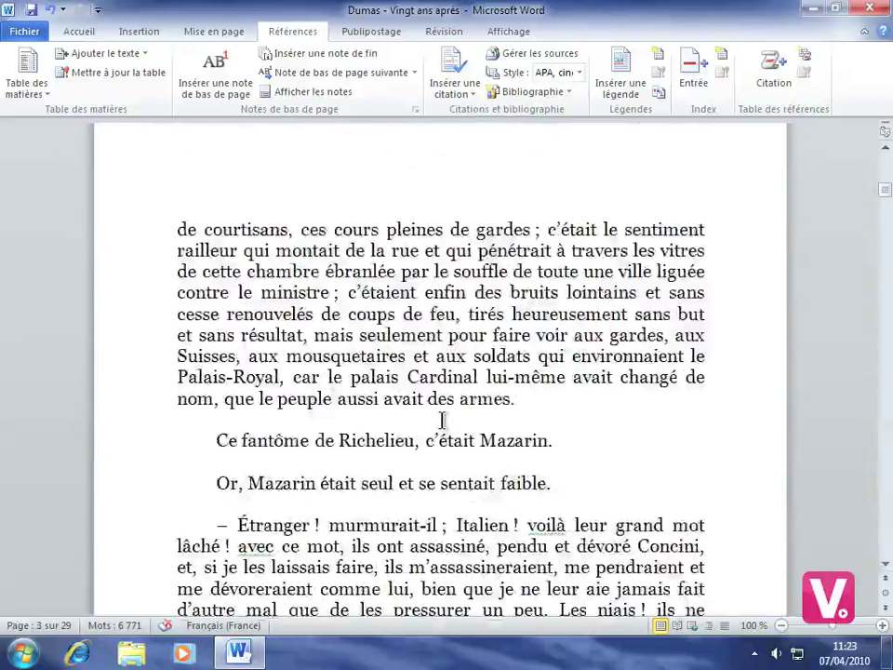
{"action": "left_click", "coordinate": [575, 428]}
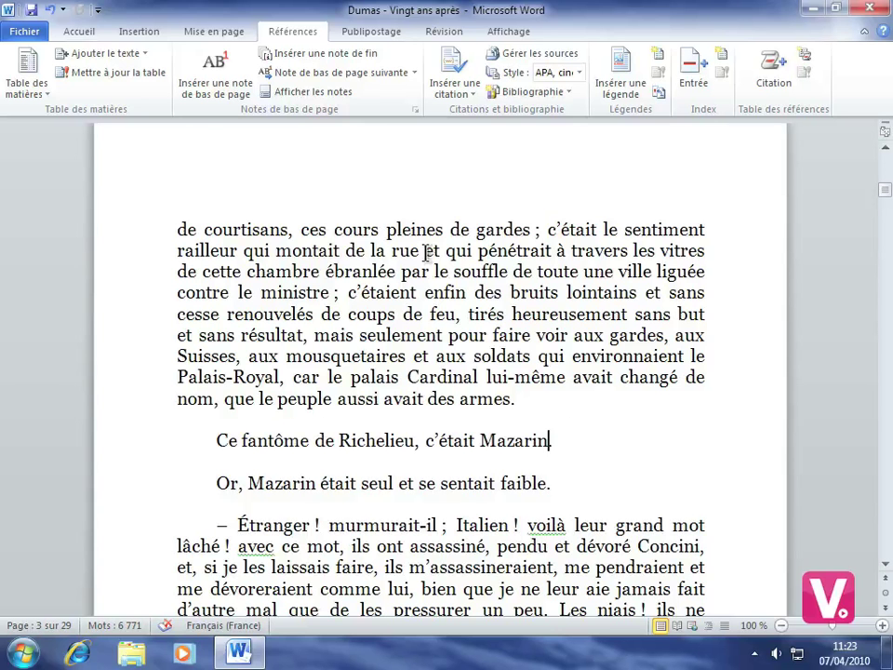
{"action": "left_click", "coordinate": [316, 54]}
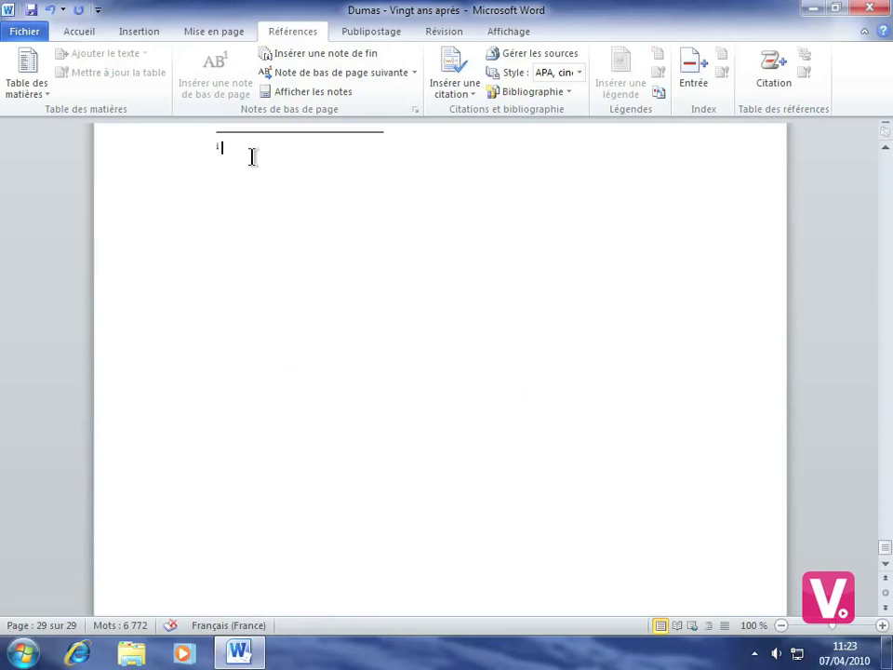
{"action": "type", "text": "Né le 14 Juillet 160"}
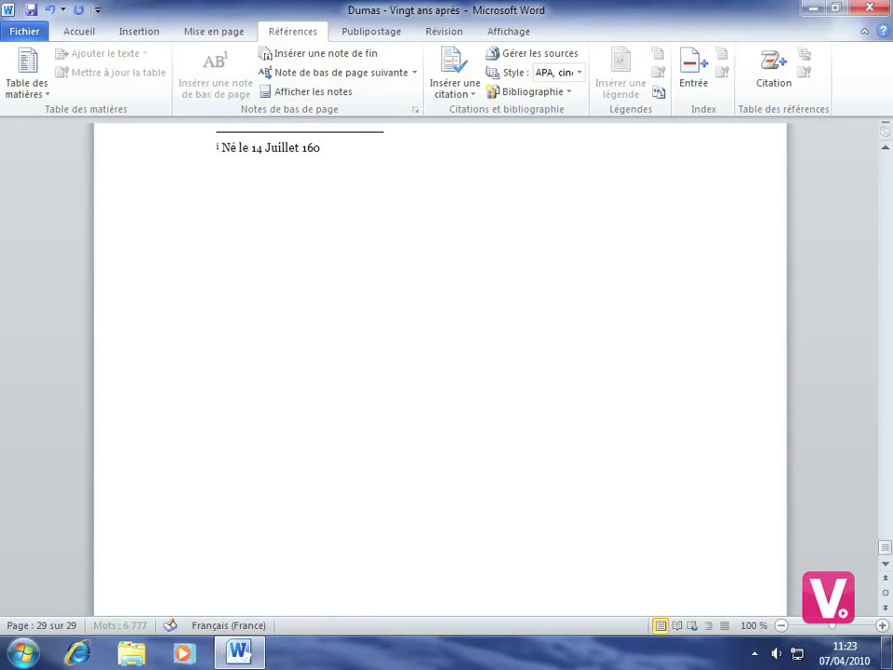
{"action": "type", "text": "2"}
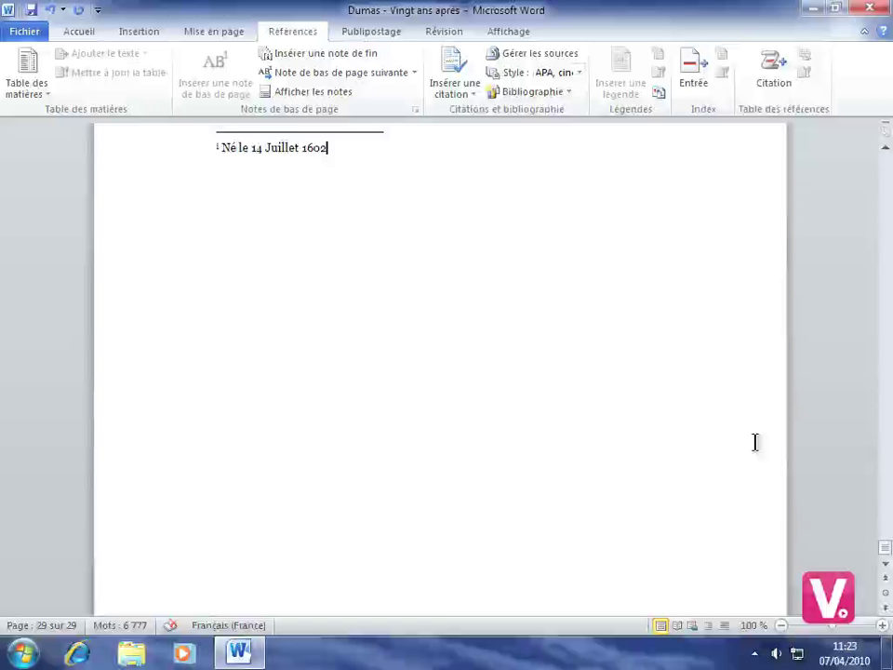
Return to page 3 and preview the endnote's text at its reference mark after "Mazarin"
{"action": "left_click_drag", "start_coordinate": [887, 554], "coordinate": [868, 201]}
{"action": "left_click", "coordinate": [569, 303]}
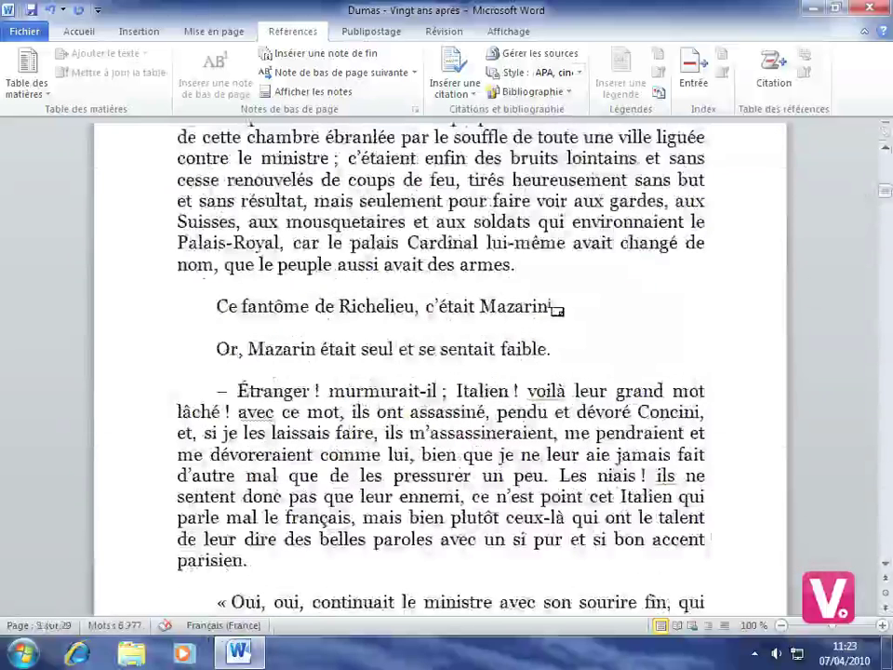
{"action": "mouse_move", "coordinate": [560, 303]}
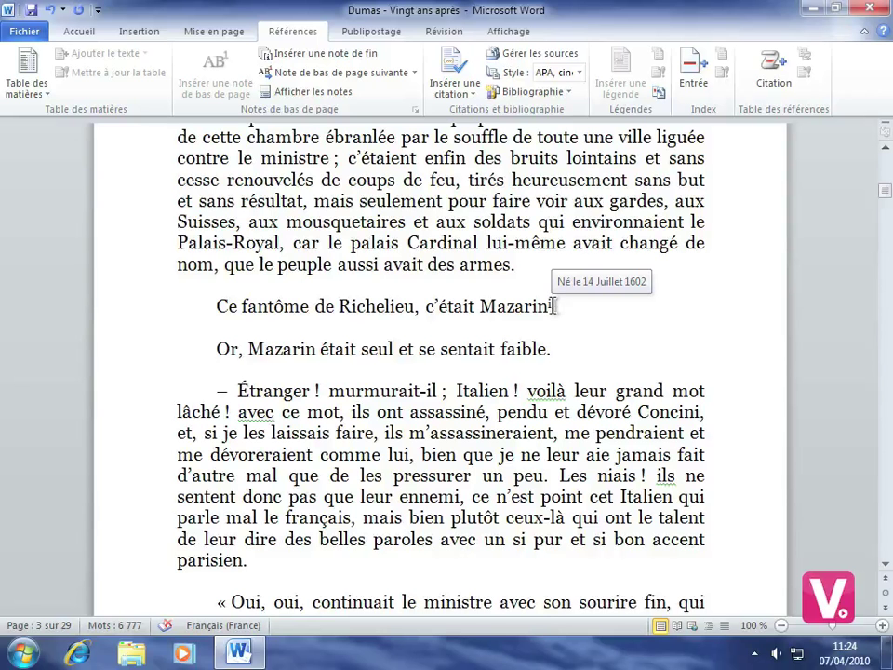
Try the next-footnote navigation, and go back through the previous footnotes to the reference after "simarre"
{"action": "left_click", "coordinate": [361, 72]}
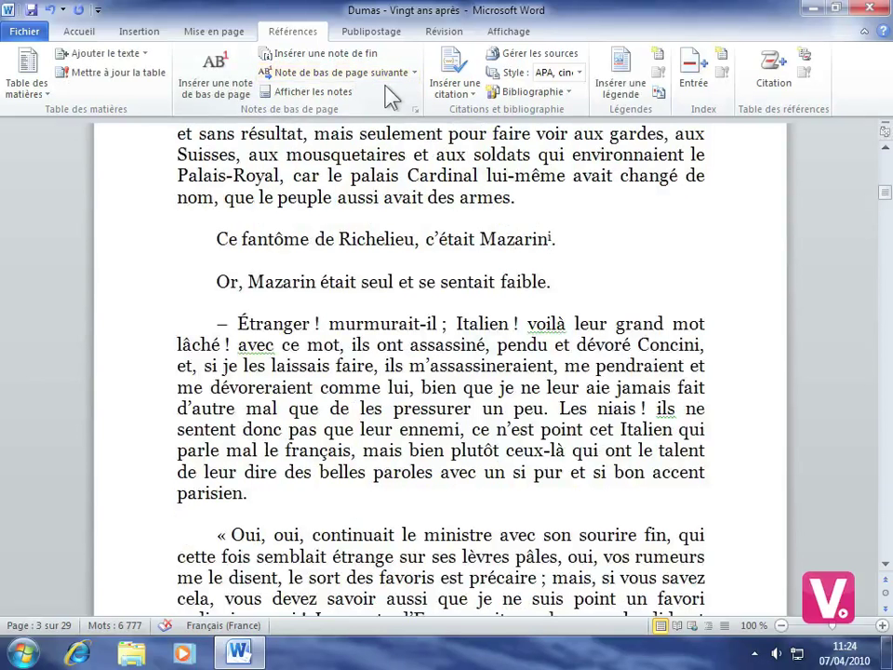
{"action": "left_click", "coordinate": [416, 74]}
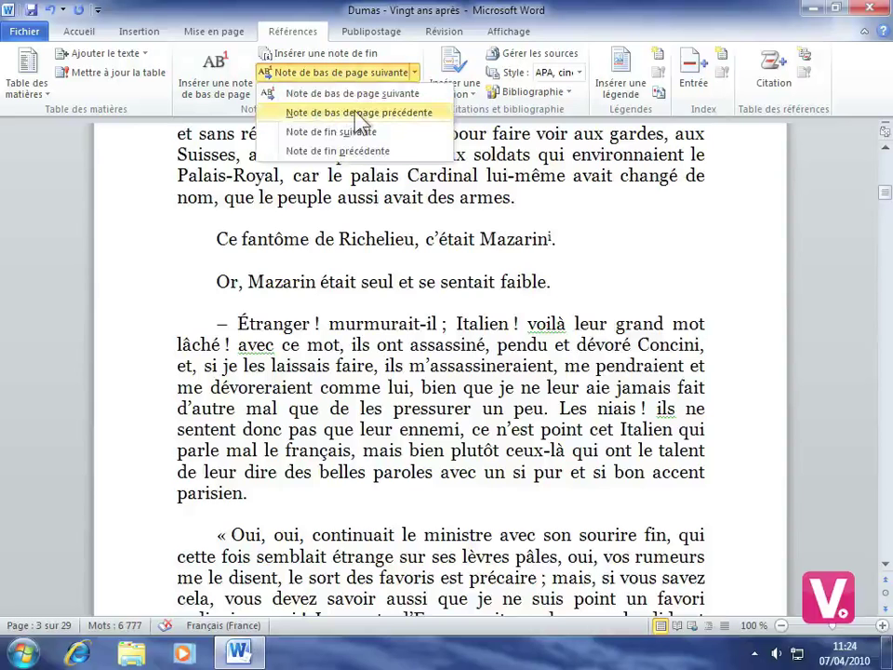
{"action": "left_click", "coordinate": [403, 113]}
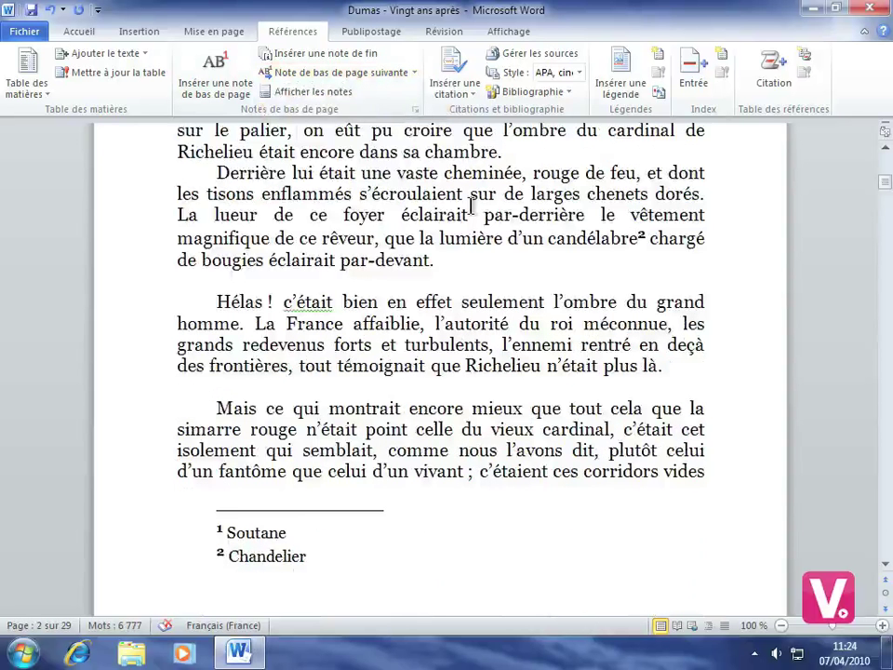
{"action": "left_click", "coordinate": [416, 72]}
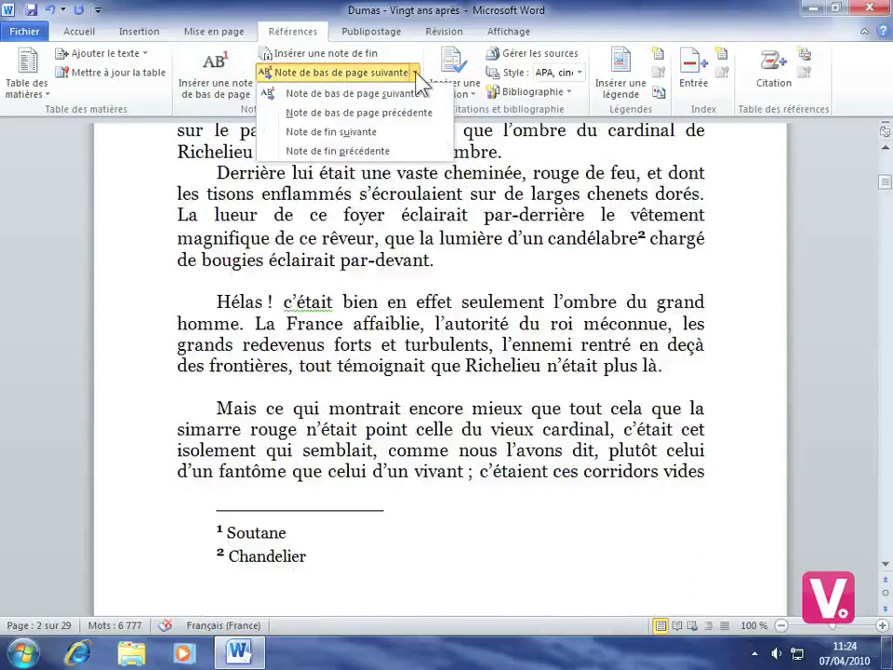
{"action": "left_click", "coordinate": [392, 113]}
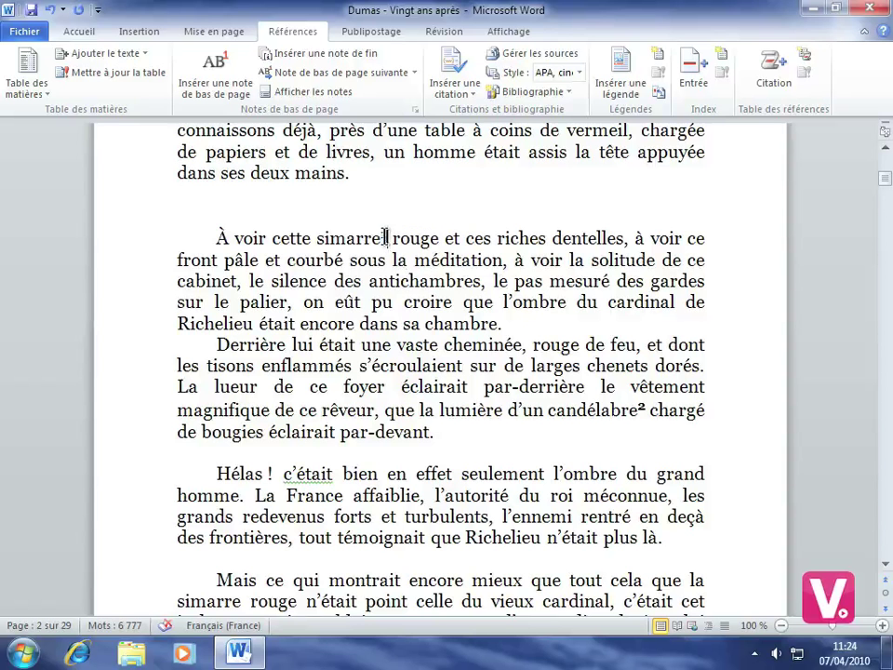
Delete the footnote reference after "simarre" and check the remaining notes at the foot of page 2
{"action": "left_click_drag", "start_coordinate": [385, 238], "coordinate": [380, 238]}
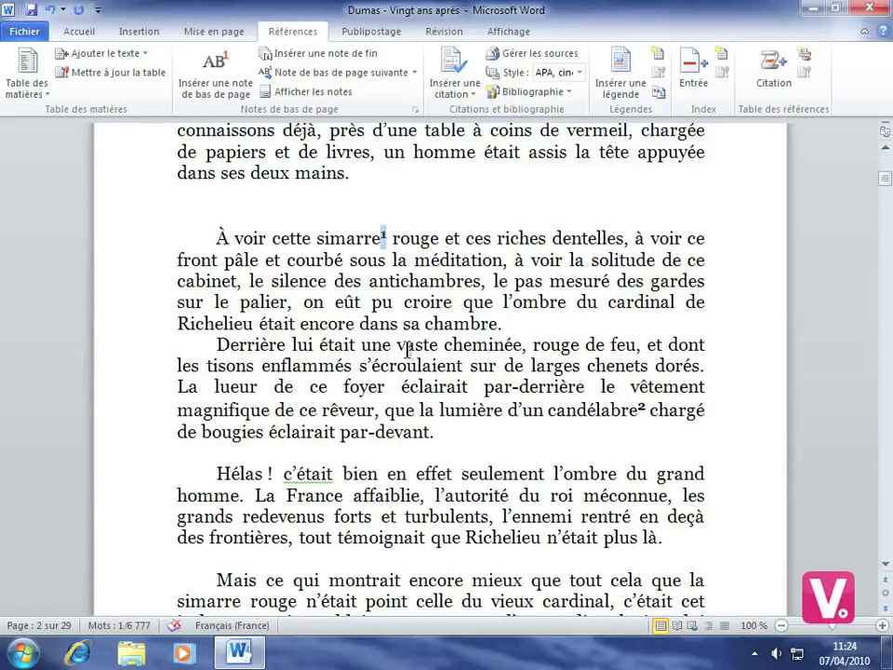
{"action": "key", "text": "Delete"}
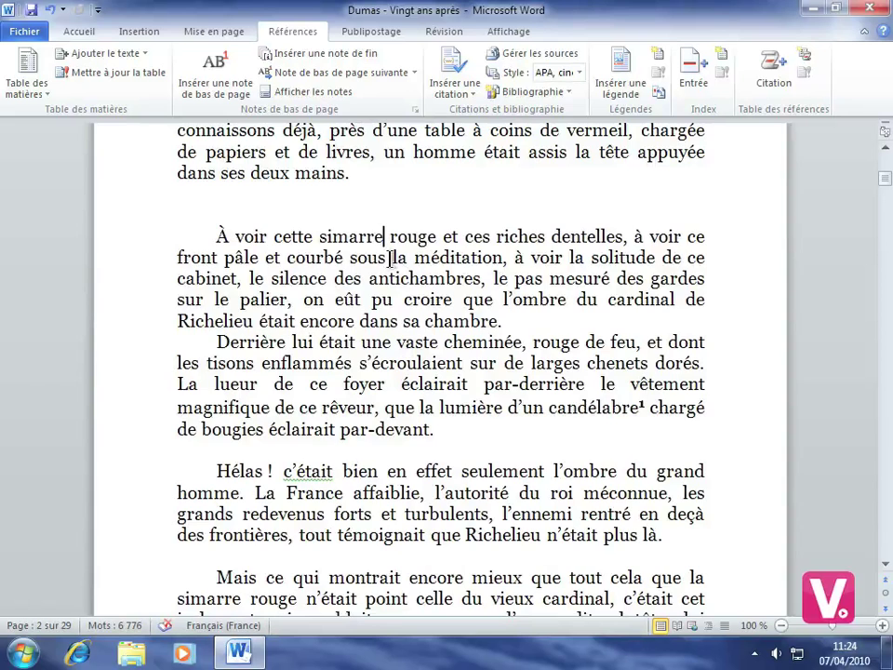
{"action": "scroll", "coordinate": [330, 418], "scroll_direction": "down", "scroll_amount": 5}
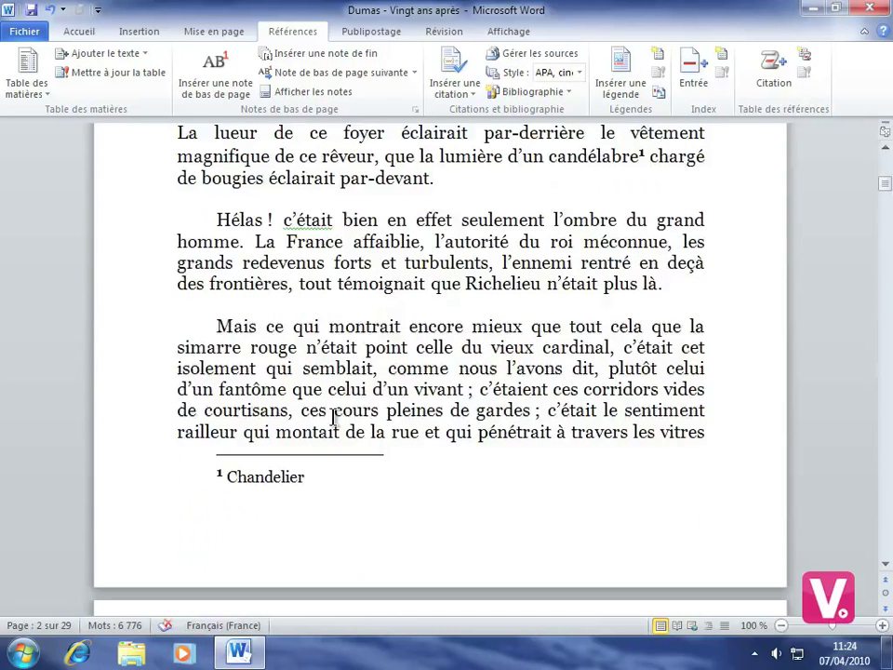